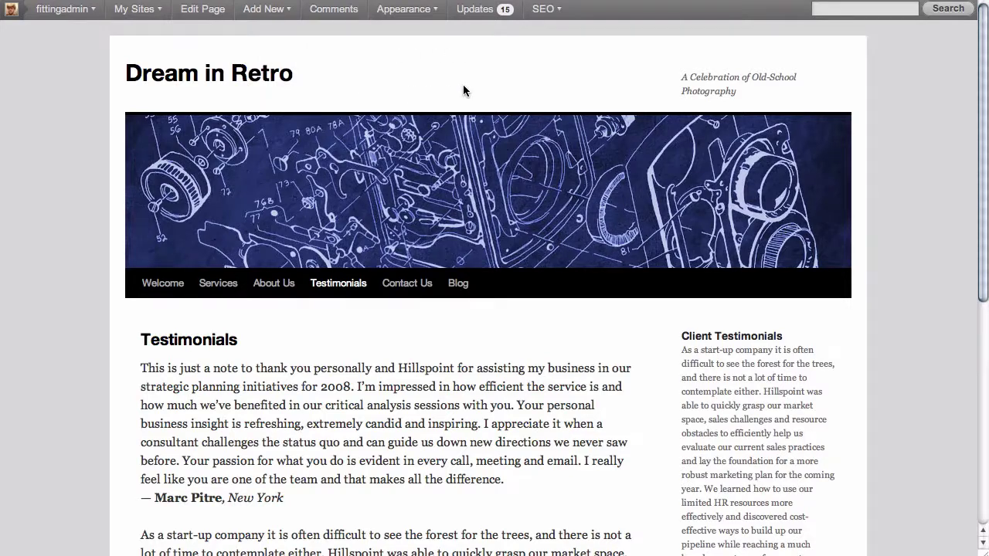
Step: Edit the Testimonials page in HTML view to reveal the <!-- collision_testimonials_page --> placeholder comment
{"action": "scroll", "coordinate": [463, 91], "scroll_direction": "down", "scroll_amount": 5}
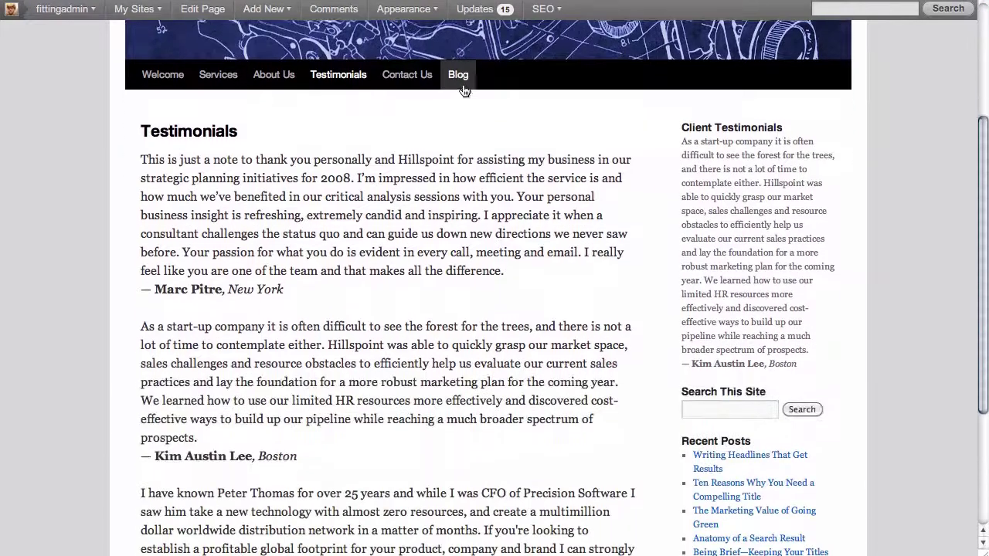
{"action": "scroll", "coordinate": [464, 91], "scroll_direction": "down", "scroll_amount": 4}
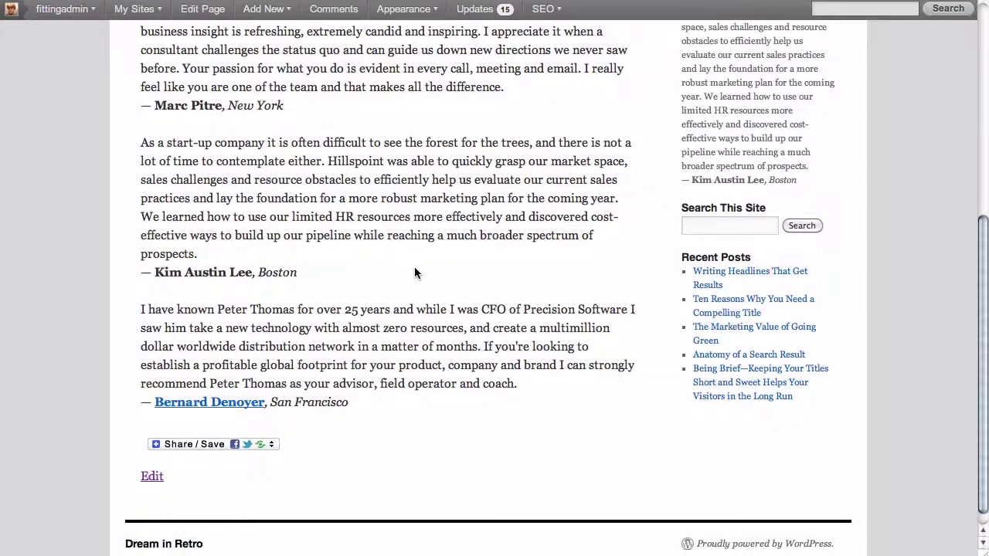
{"action": "scroll", "coordinate": [415, 287], "scroll_direction": "up", "scroll_amount": 6}
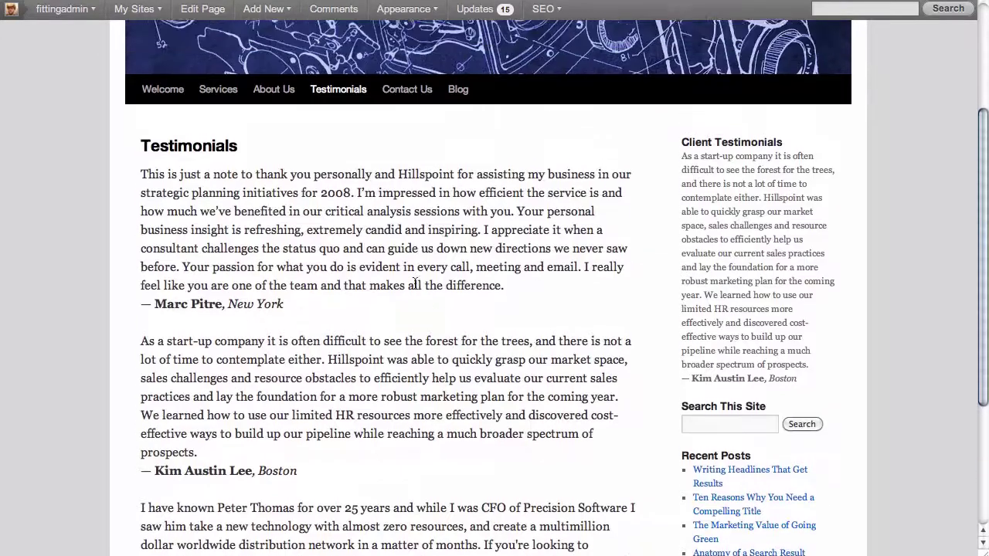
{"action": "scroll", "coordinate": [415, 284], "scroll_direction": "up", "scroll_amount": 3}
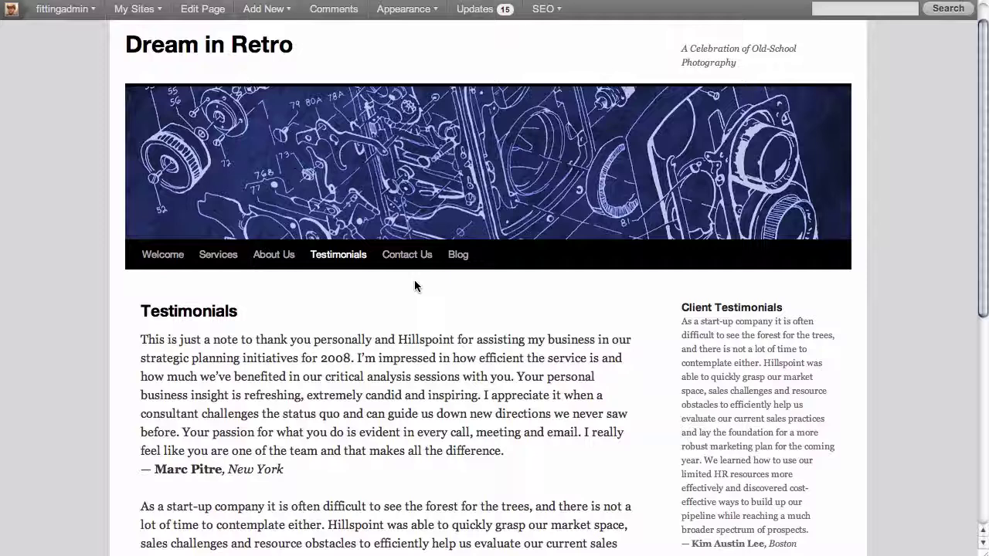
{"action": "scroll", "coordinate": [415, 285], "scroll_direction": "up", "scroll_amount": 1}
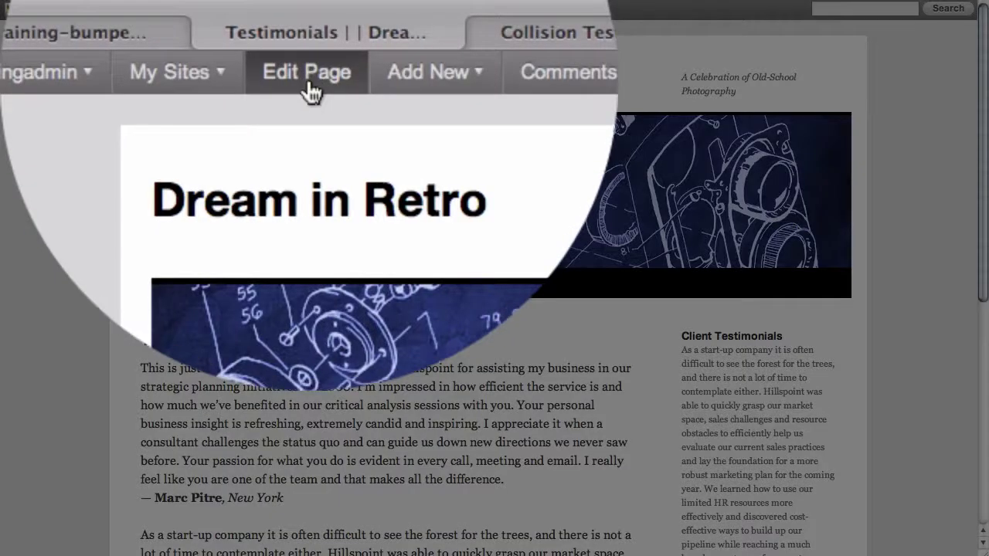
{"action": "left_click", "coordinate": [310, 78]}
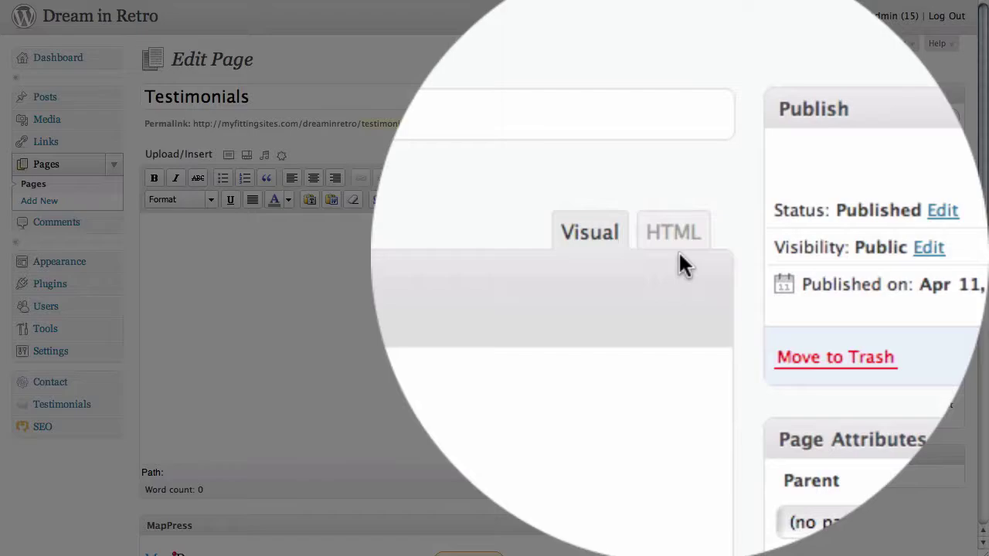
{"action": "left_click", "coordinate": [677, 259]}
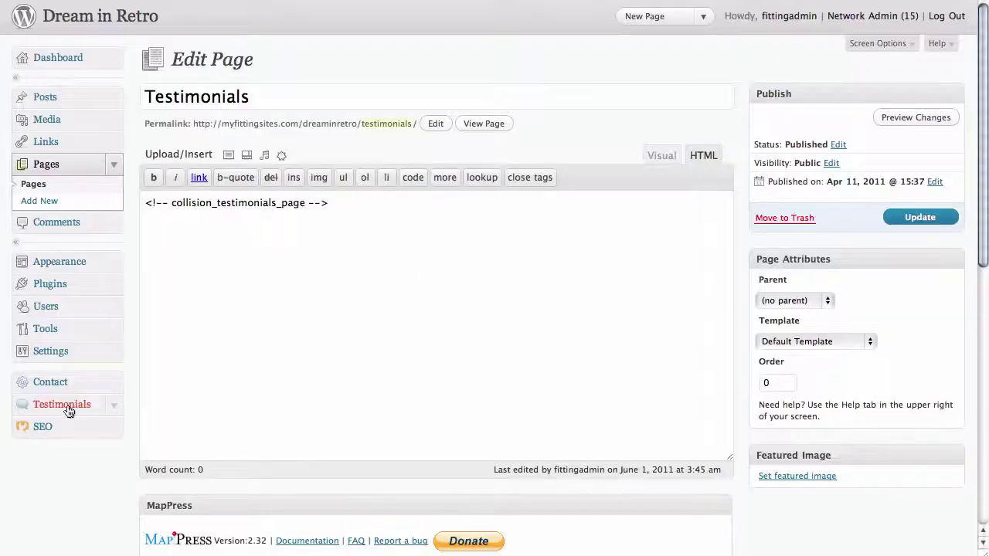
Step: Go to the Collision Testimonials admin screen and review the Add New form and three existing testimonials
{"action": "left_click", "coordinate": [65, 404]}
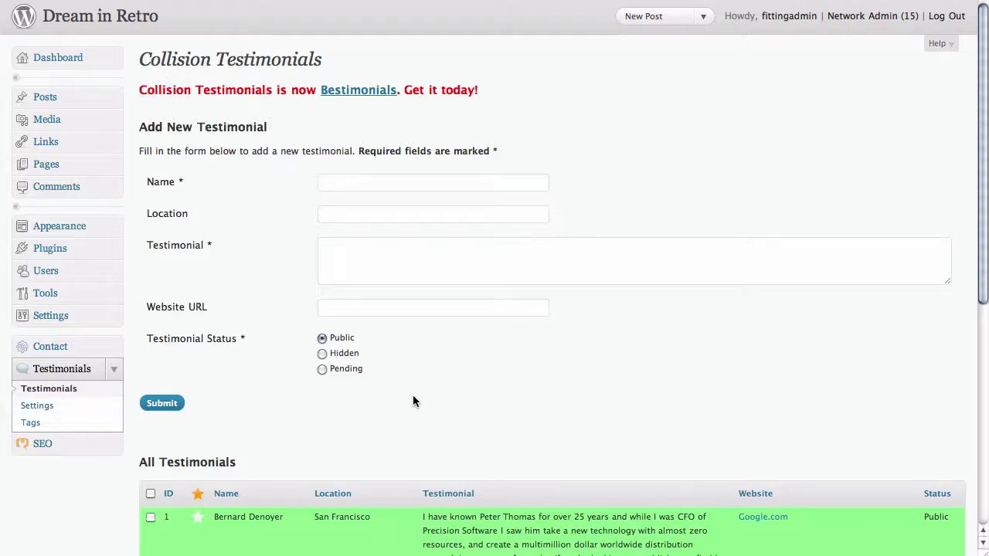
{"action": "scroll", "coordinate": [413, 401], "scroll_direction": "down", "scroll_amount": 5}
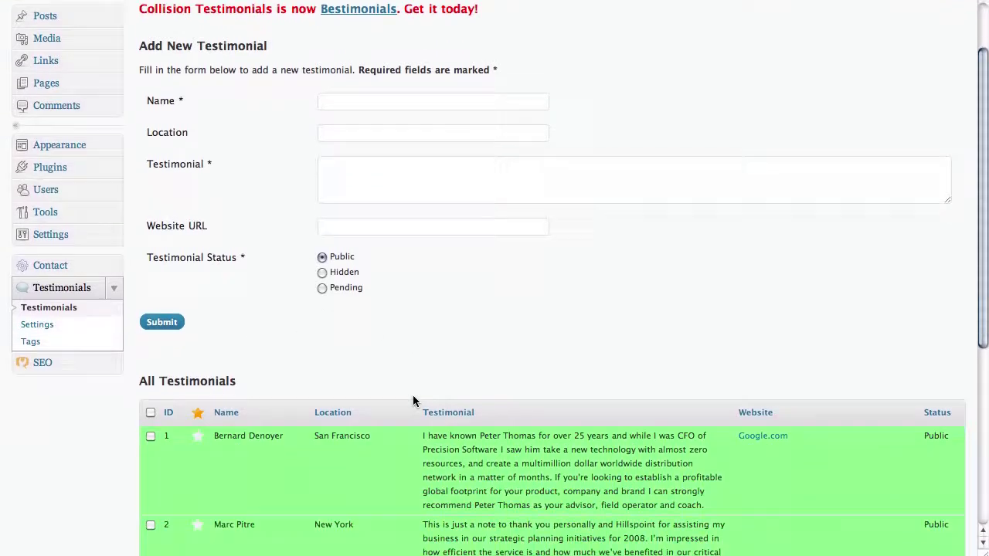
{"action": "scroll", "coordinate": [413, 401], "scroll_direction": "down", "scroll_amount": 2}
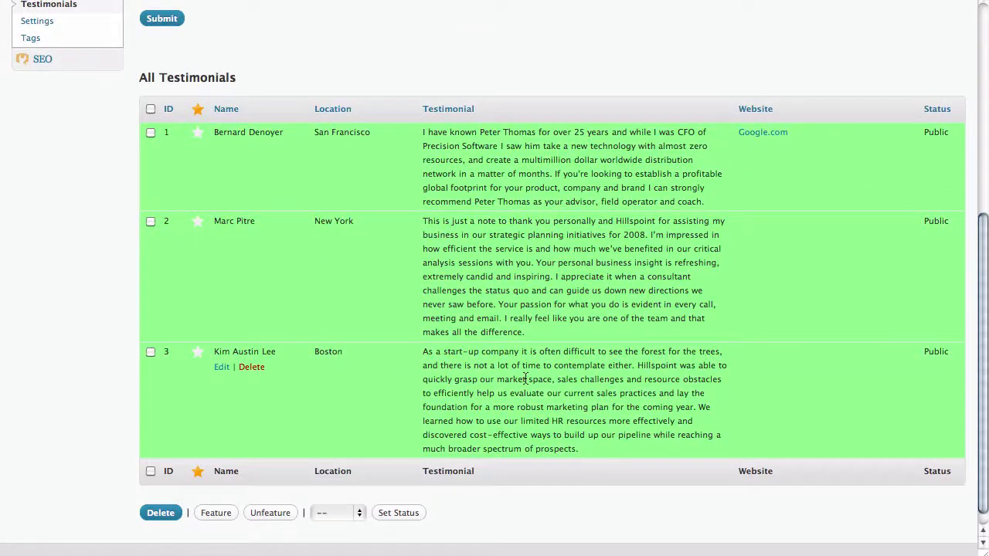
{"action": "scroll", "coordinate": [524, 379], "scroll_direction": "up", "scroll_amount": 5}
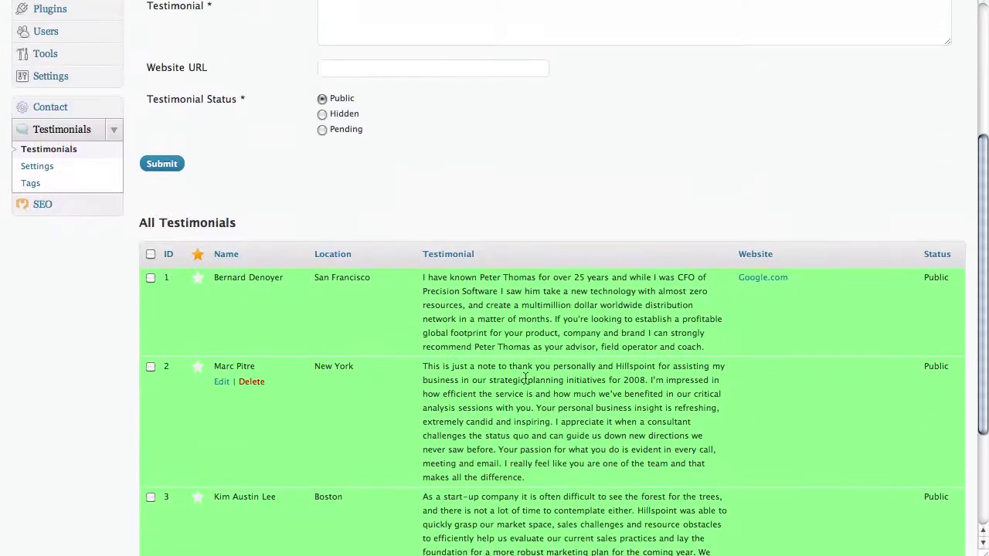
{"action": "scroll", "coordinate": [525, 380], "scroll_direction": "up", "scroll_amount": 1}
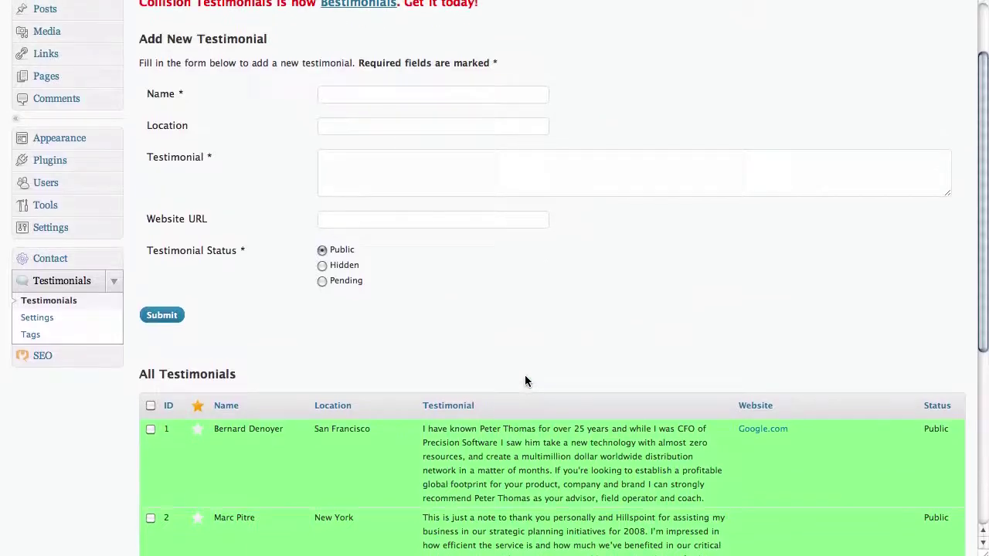
{"action": "scroll", "coordinate": [525, 380], "scroll_direction": "down", "scroll_amount": 1}
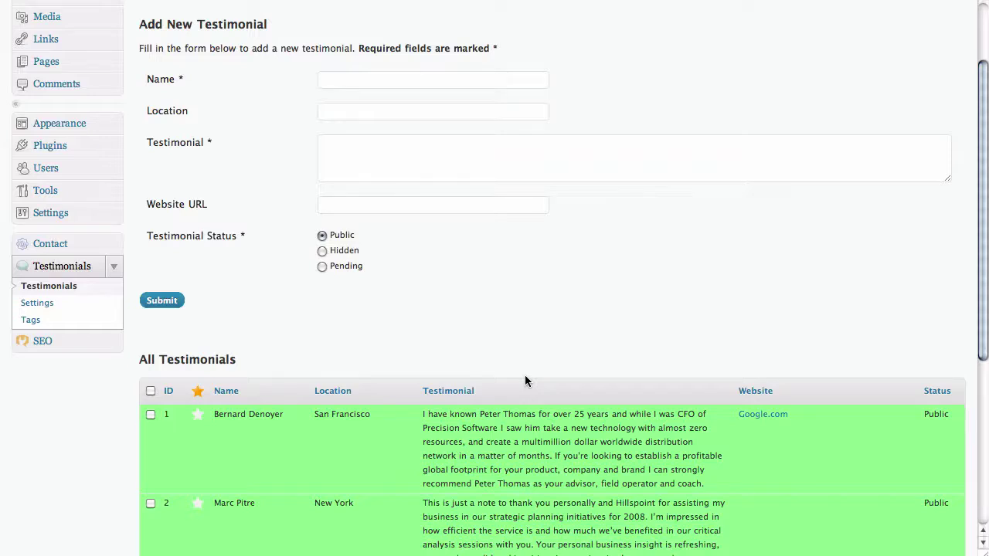
Step: Paste the FittingSites testimonial paragraph from the TextEdit notes into the Testimonial field
{"action": "key", "text": "super+Tab"}
{"action": "left_click", "coordinate": [486, 328]}
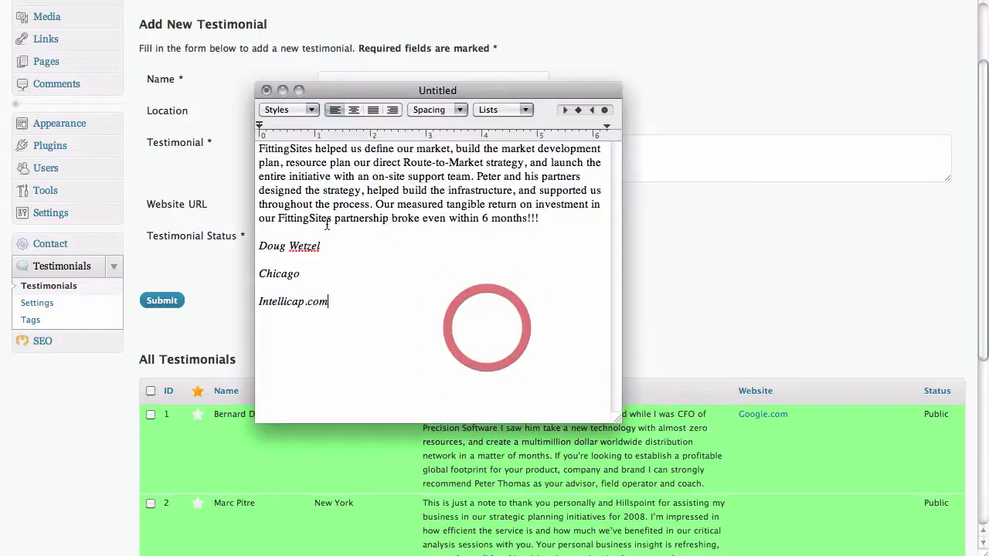
{"action": "left_click_drag", "start_coordinate": [539, 218], "coordinate": [265, 126]}
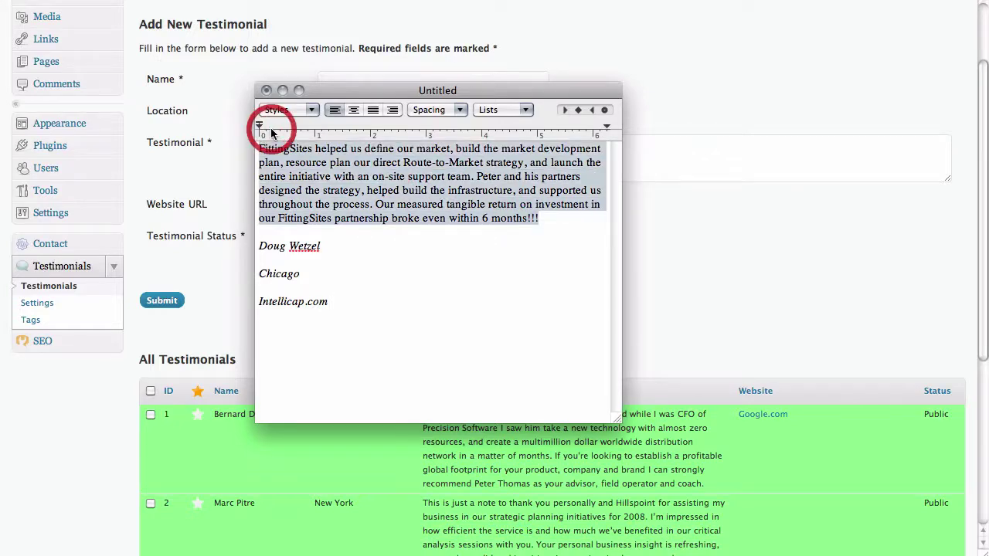
{"action": "key", "text": "super+Tab"}
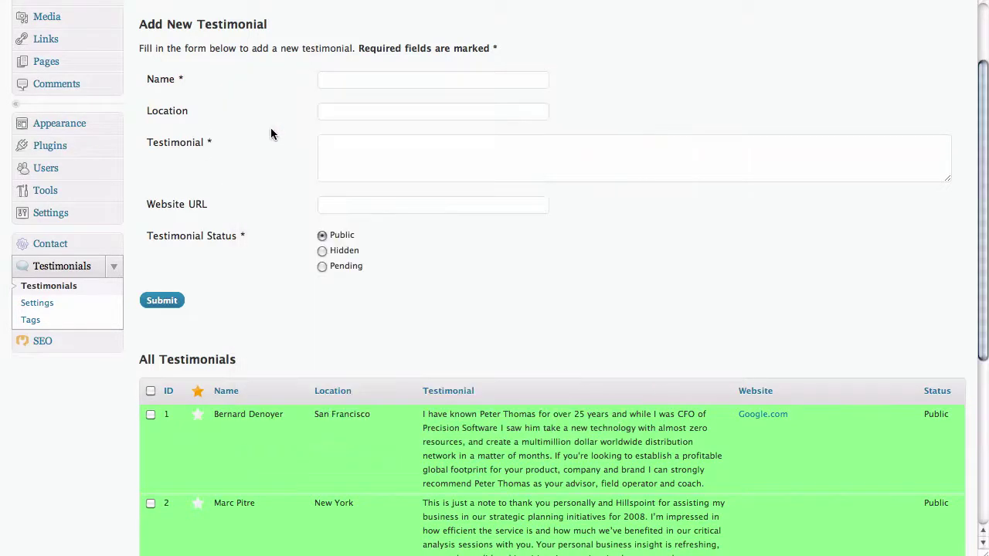
{"action": "left_click", "coordinate": [344, 150]}
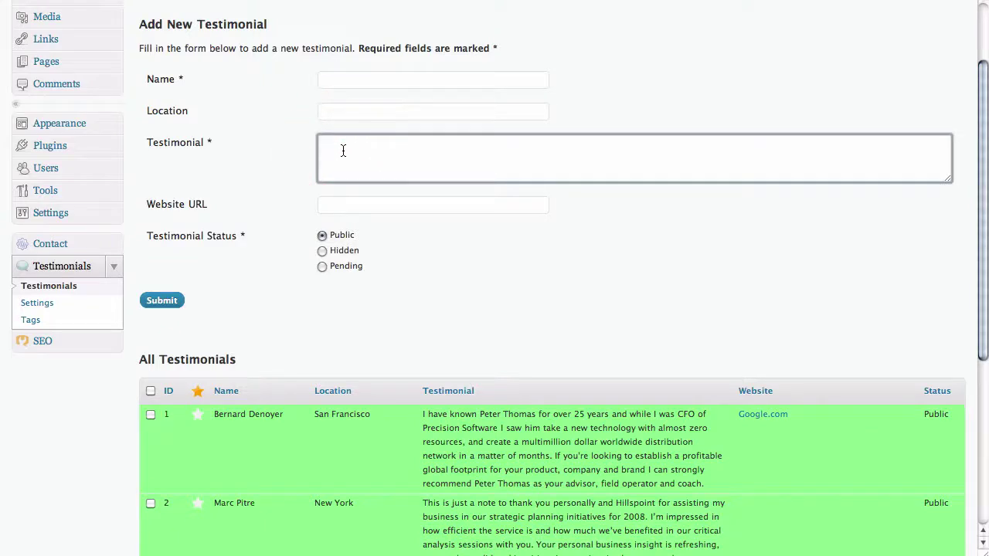
{"action": "key", "text": "super+v"}
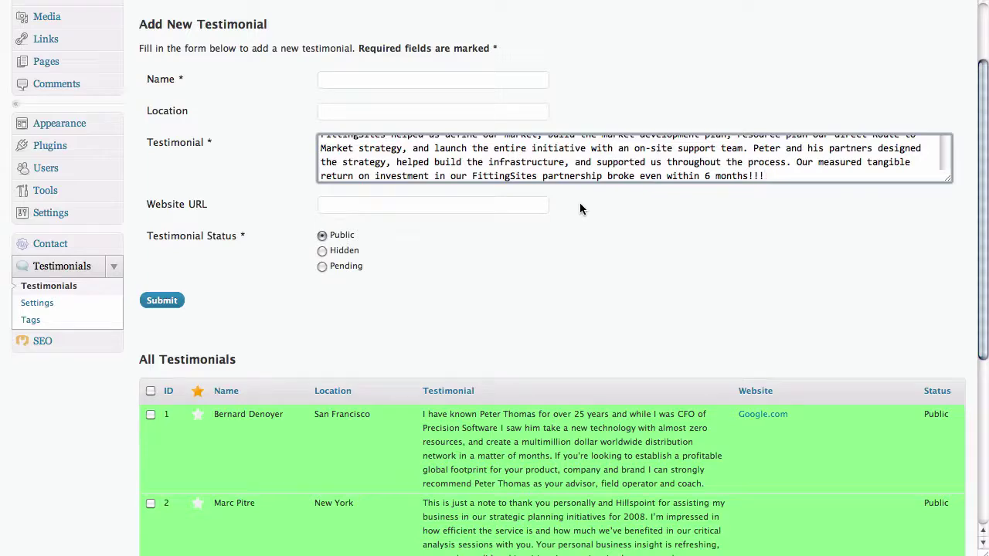
Step: Copy the author's name from the notes into the Name field
{"action": "key", "text": "super+Tab"}
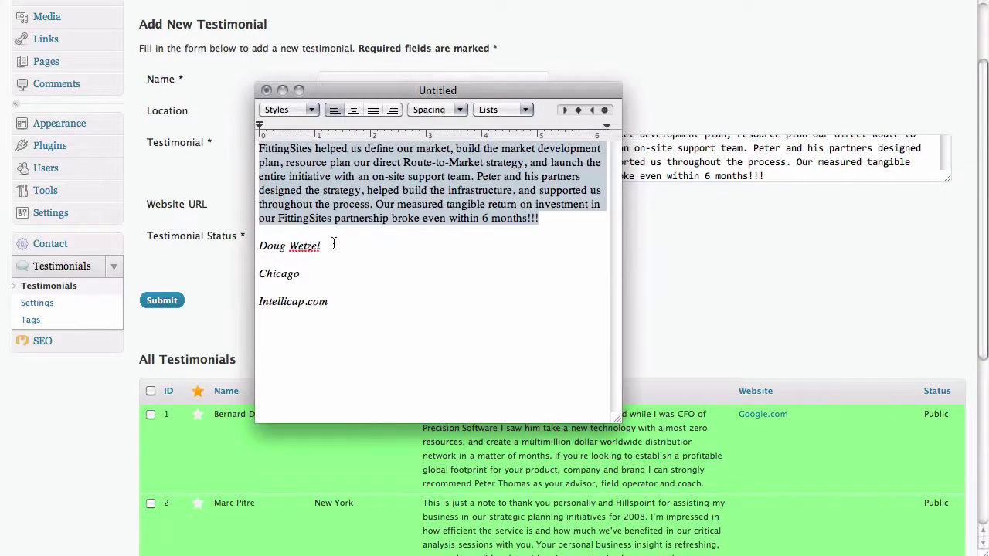
{"action": "left_click_drag", "start_coordinate": [325, 246], "coordinate": [256, 249]}
{"action": "key", "text": "super+c"}
{"action": "key", "text": "super+Tab"}
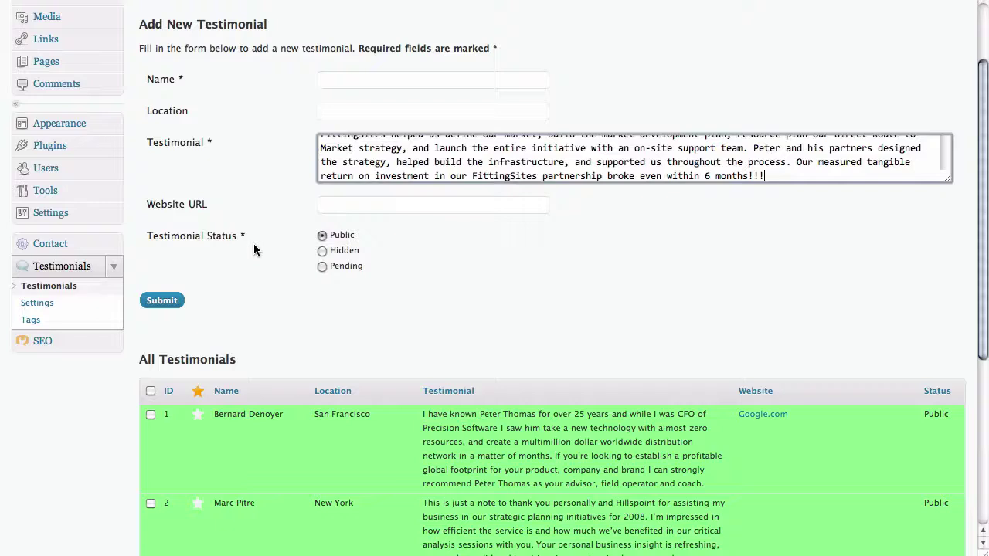
{"action": "left_click", "coordinate": [336, 83]}
{"action": "key", "text": "super+v"}
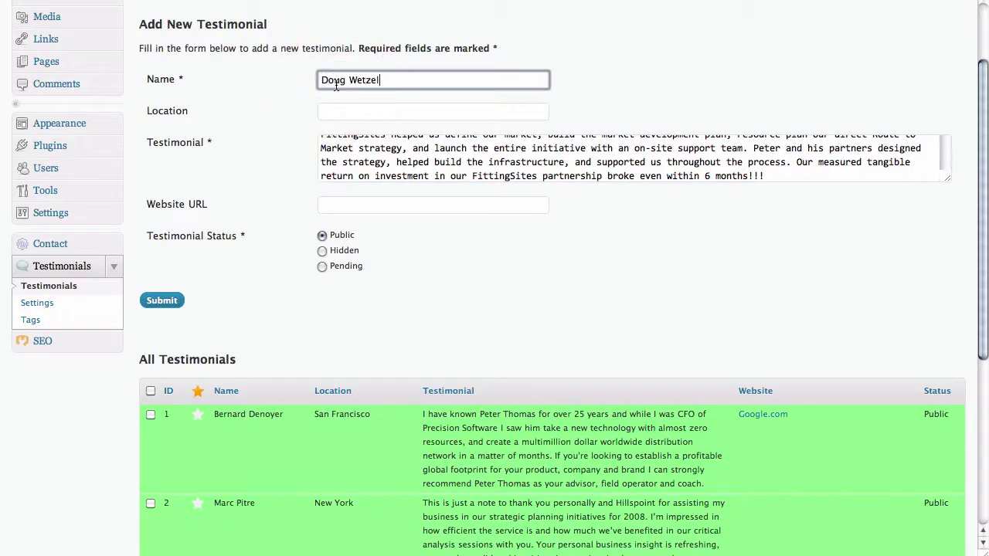
Step: Fill in the Location field with Chicago, copied from the notes
{"action": "key", "text": "super+Tab"}
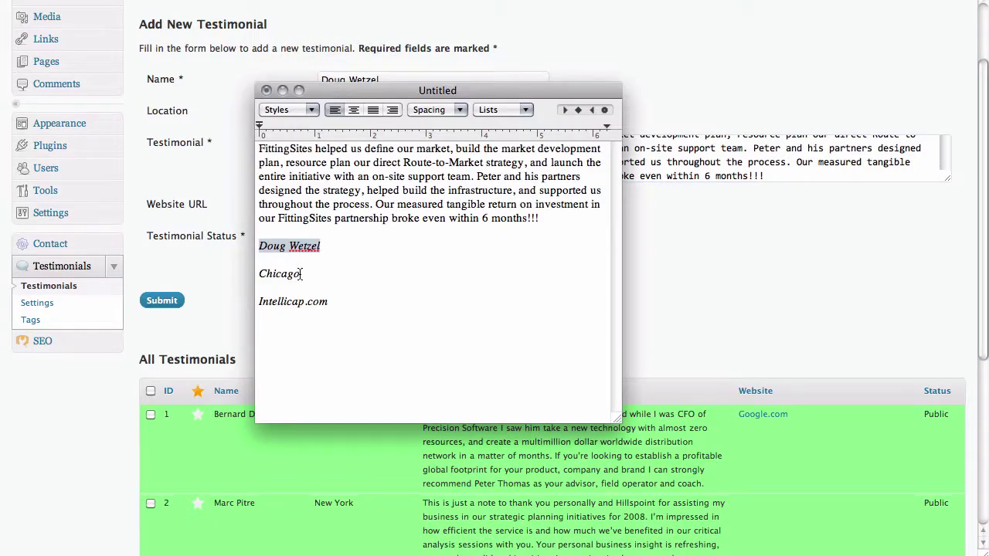
{"action": "left_click_drag", "start_coordinate": [301, 274], "coordinate": [255, 270]}
{"action": "key", "text": "super+c"}
{"action": "key", "text": "super+Tab"}
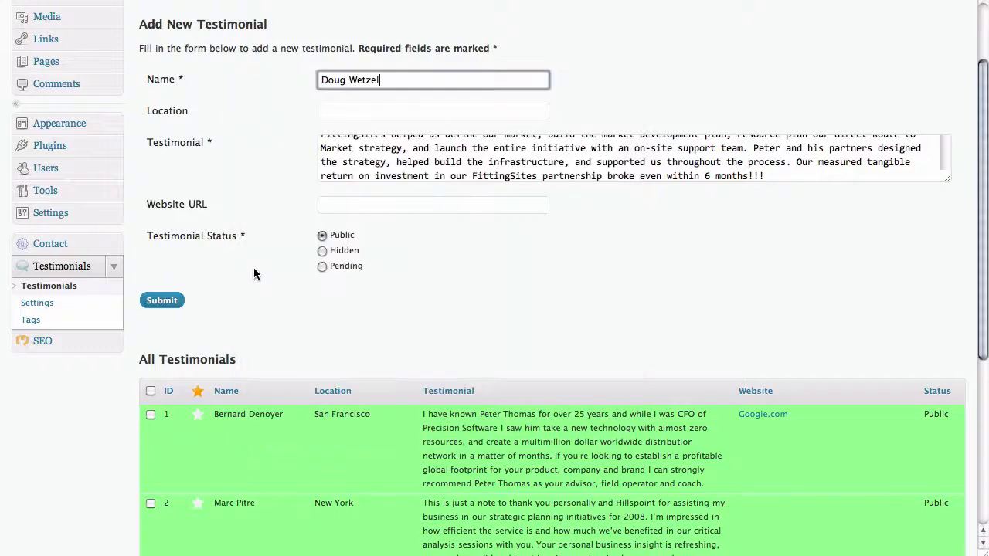
{"action": "left_click", "coordinate": [328, 113]}
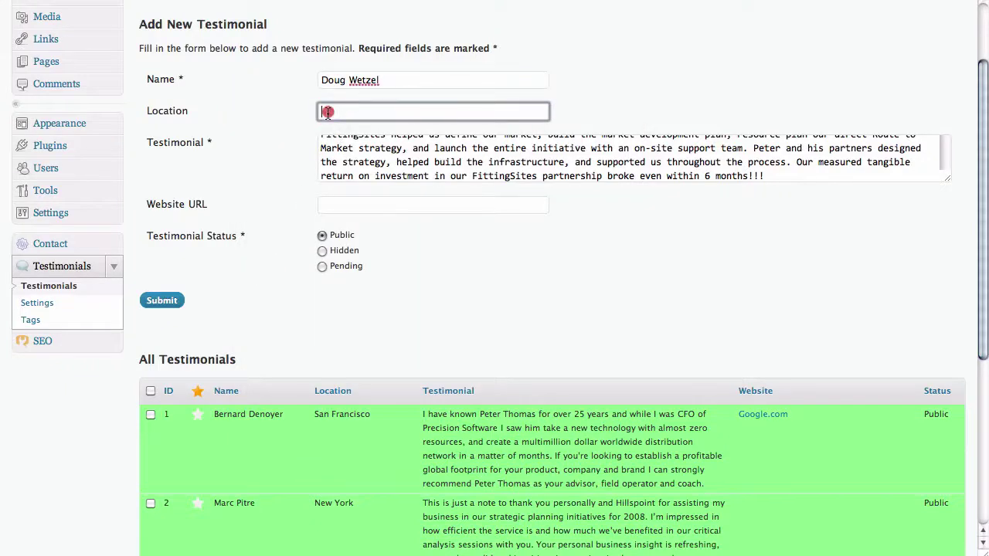
{"action": "key", "text": "super+v"}
Step: Enter Intellicap.com, copied from the notes, as the Website URL
{"action": "left_click", "coordinate": [331, 202]}
{"action": "key", "text": "super+Tab"}
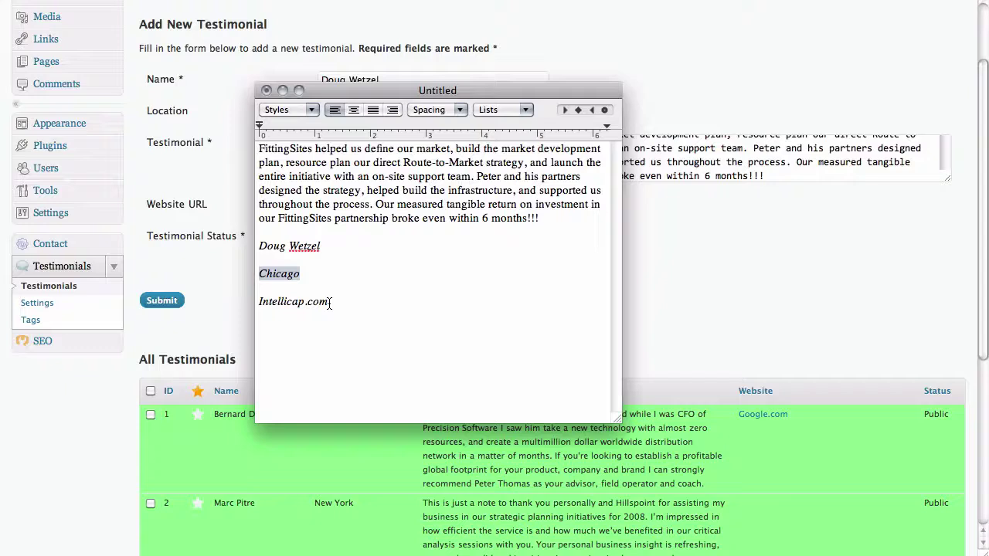
{"action": "left_click_drag", "start_coordinate": [330, 302], "coordinate": [257, 303]}
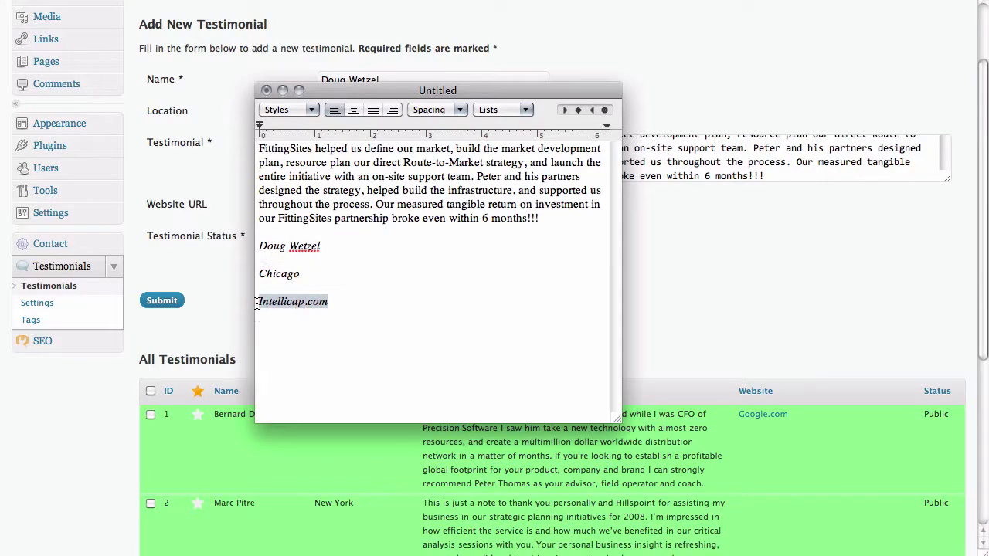
{"action": "key", "text": "super+c"}
{"action": "key", "text": "super+Tab"}
{"action": "key", "text": "super+v"}
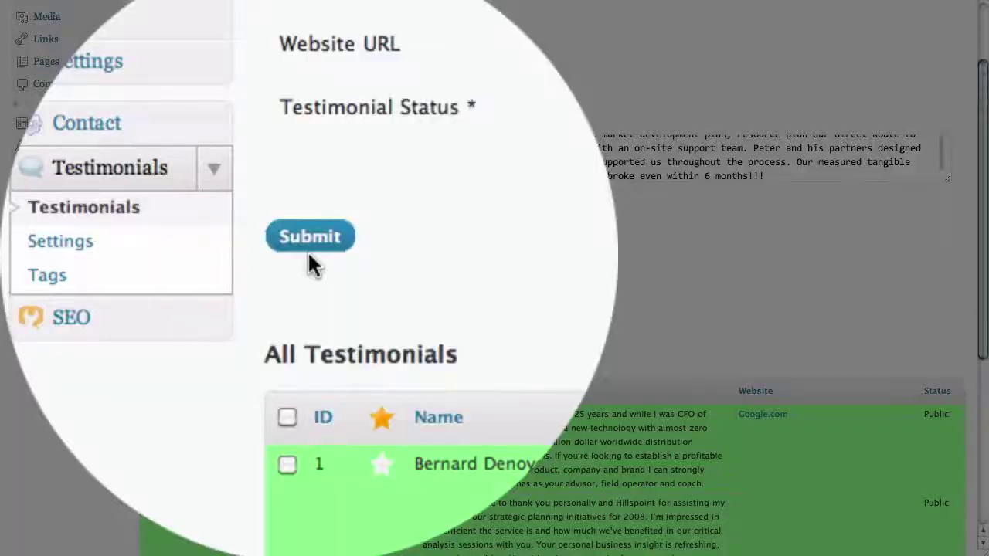
Step: Submit the testimonial and check it is listed as entry 6, Public, Chicago, Intellicap.com
{"action": "left_click", "coordinate": [162, 299]}
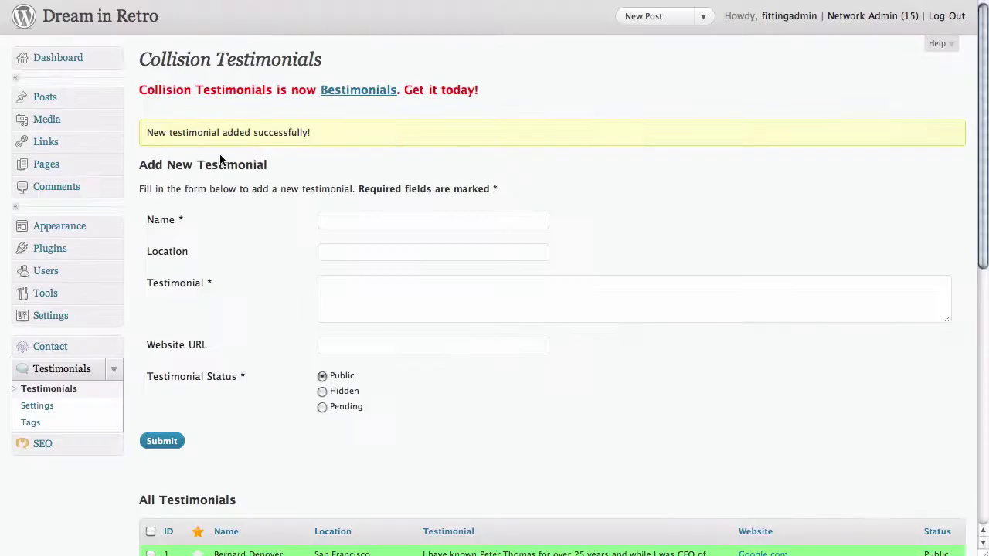
{"action": "scroll", "coordinate": [219, 159], "scroll_direction": "down", "scroll_amount": 10}
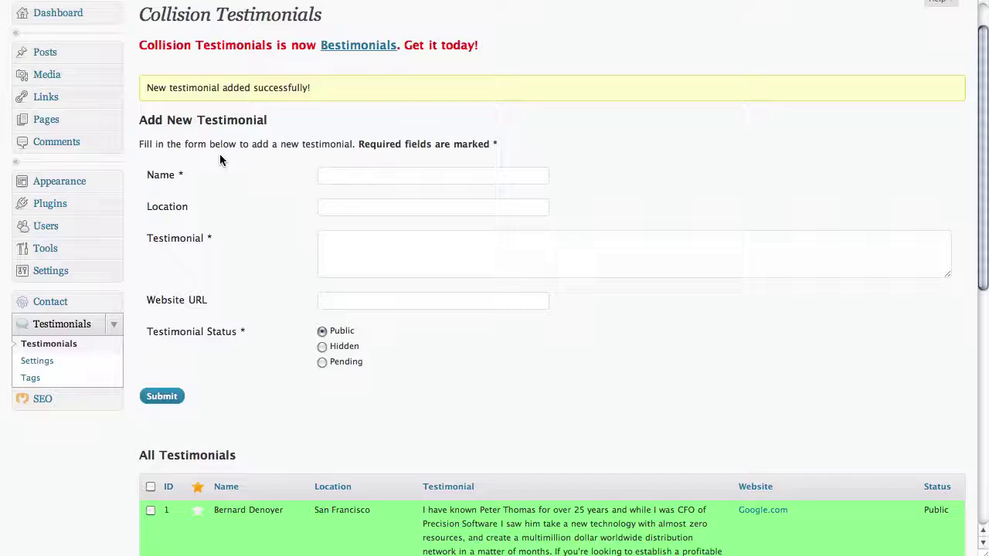
{"action": "scroll", "coordinate": [219, 159], "scroll_direction": "down", "scroll_amount": 1}
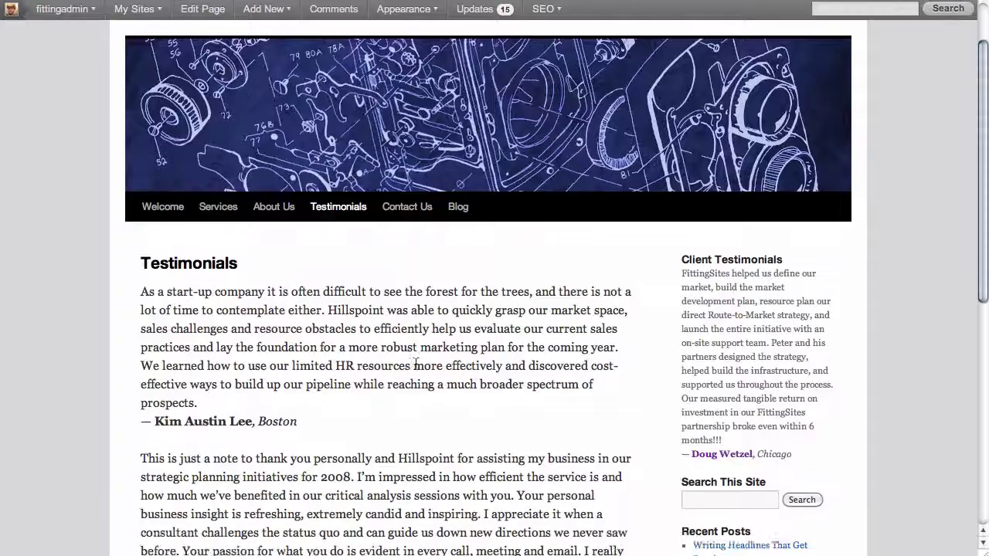
Step: On the public Testimonials page, follow the Chicago testimonial's author link to Intellicap and come back
{"action": "scroll", "coordinate": [416, 363], "scroll_direction": "down", "scroll_amount": 3}
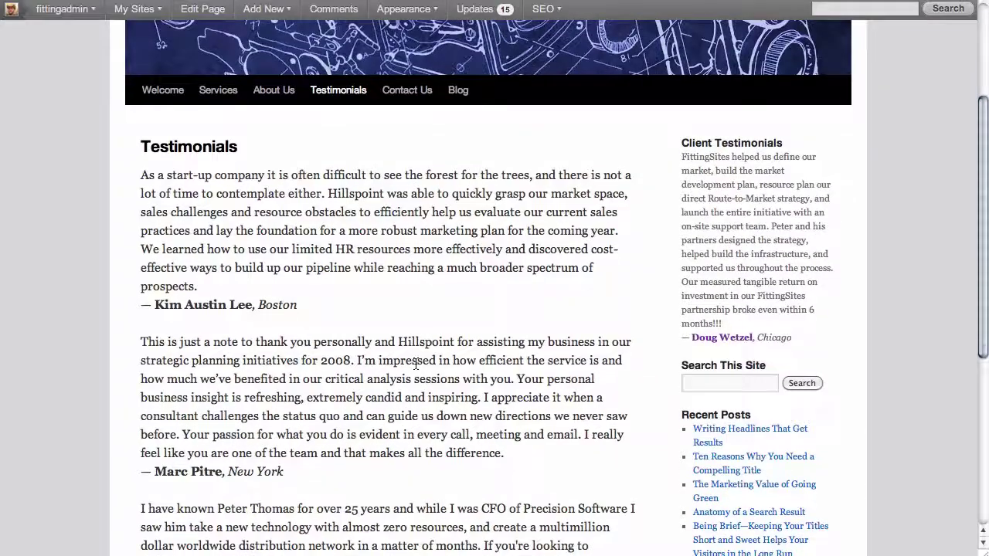
{"action": "scroll", "coordinate": [416, 363], "scroll_direction": "down", "scroll_amount": 5}
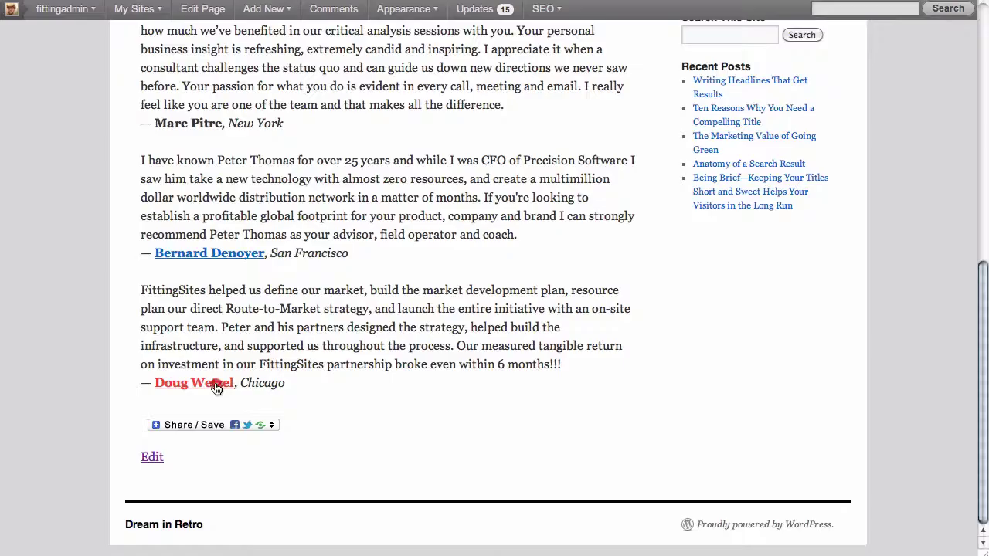
{"action": "left_click", "coordinate": [215, 382]}
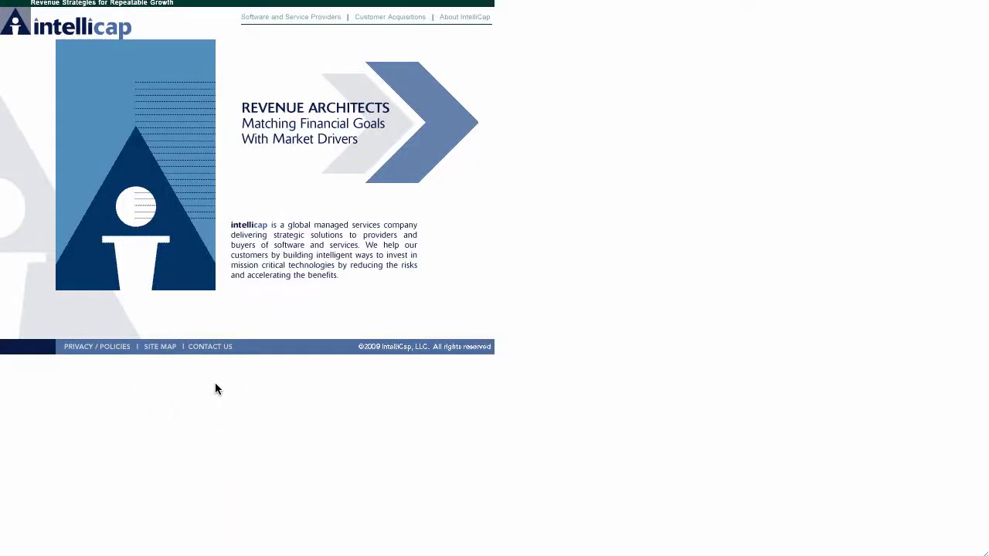
{"action": "key", "text": "alt+Left"}
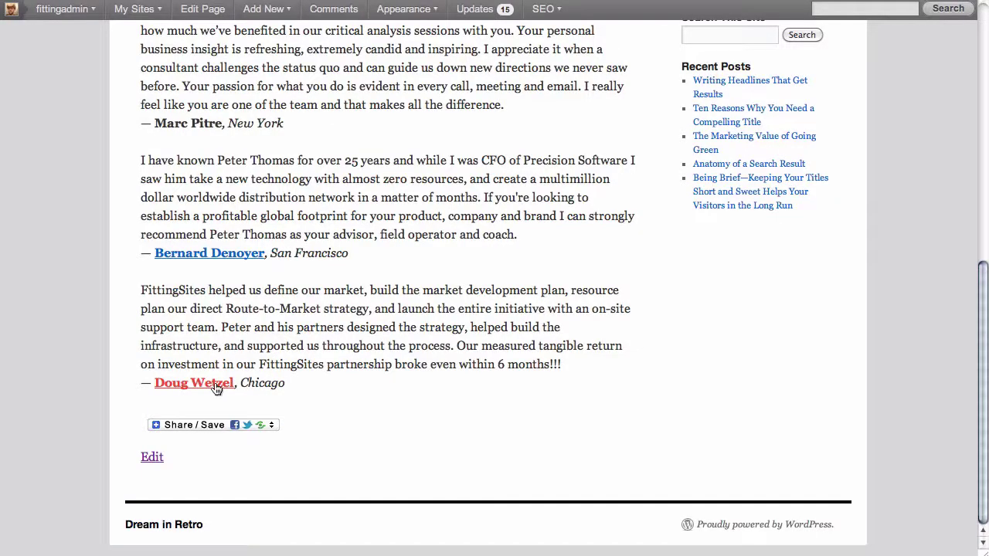
{"action": "scroll", "coordinate": [216, 388], "scroll_direction": "up", "scroll_amount": 3}
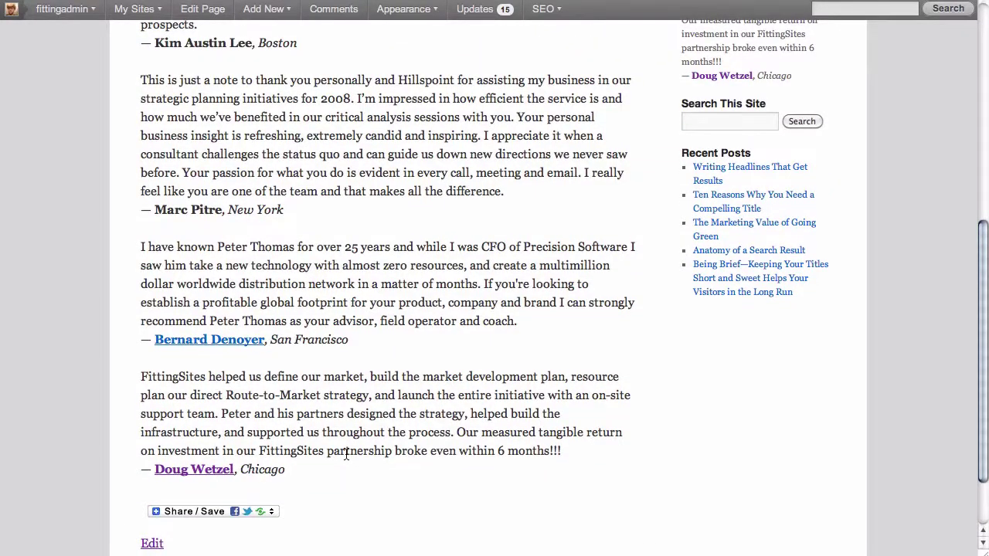
{"action": "scroll", "coordinate": [345, 454], "scroll_direction": "up", "scroll_amount": 1}
{"action": "scroll", "coordinate": [345, 454], "scroll_direction": "up", "scroll_amount": 1}
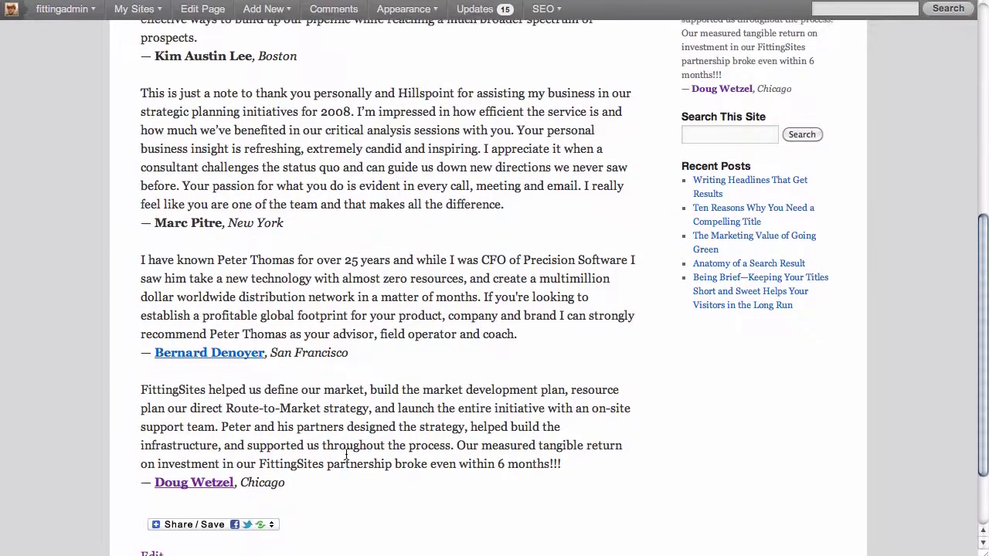
{"action": "scroll", "coordinate": [345, 454], "scroll_direction": "up", "scroll_amount": 1}
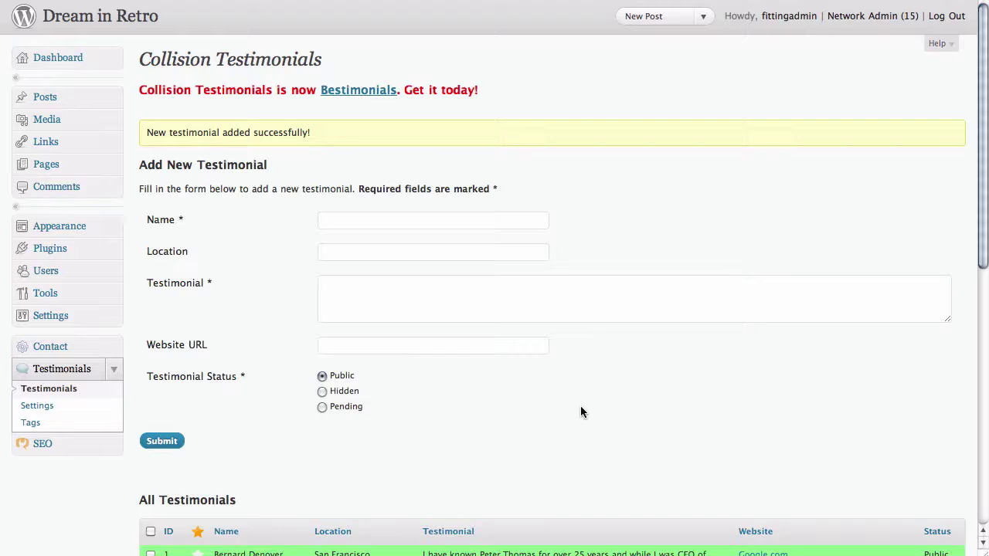
Step: Star entry 6, the Chicago testimonial, to mark it as featured
{"action": "scroll", "coordinate": [580, 405], "scroll_direction": "down", "scroll_amount": 5}
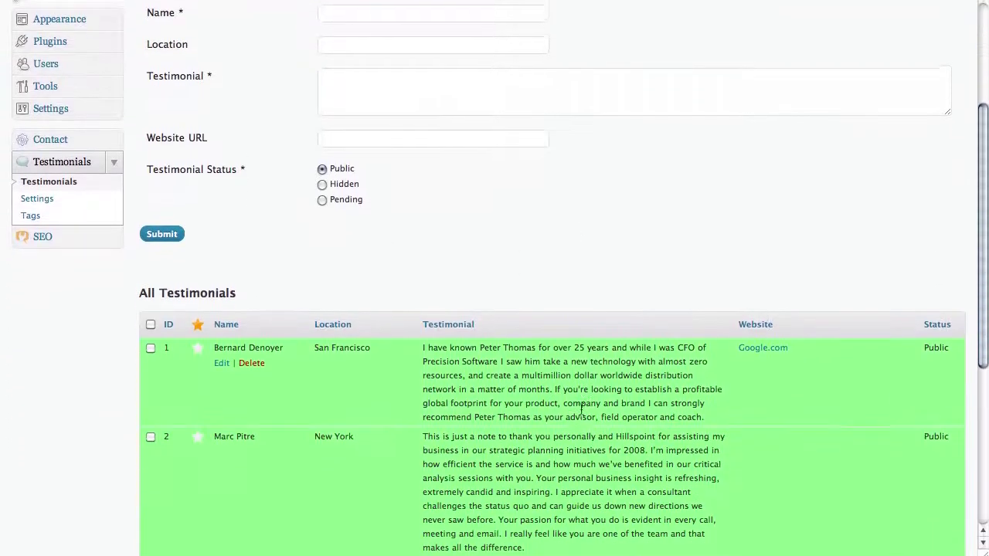
{"action": "scroll", "coordinate": [581, 409], "scroll_direction": "down", "scroll_amount": 3}
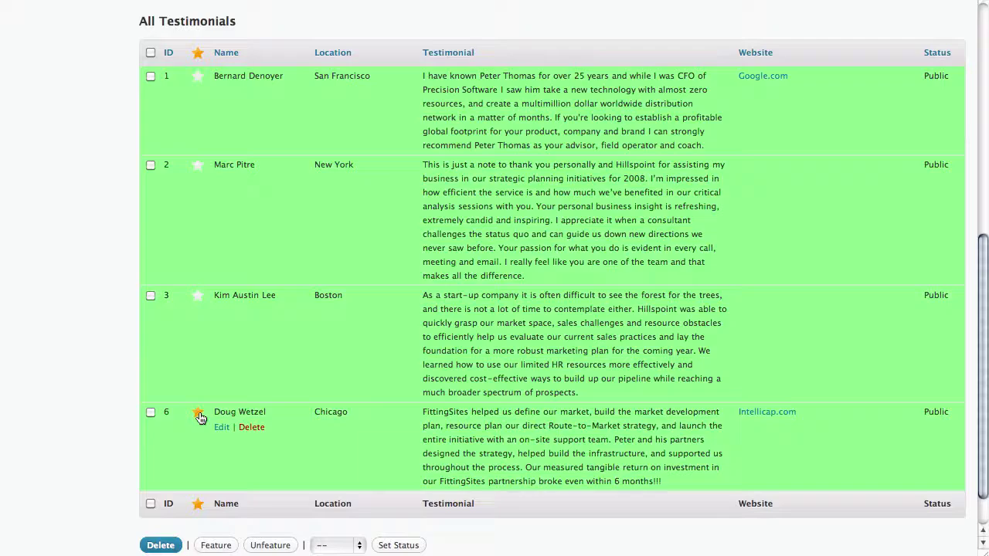
{"action": "left_click", "coordinate": [198, 416]}
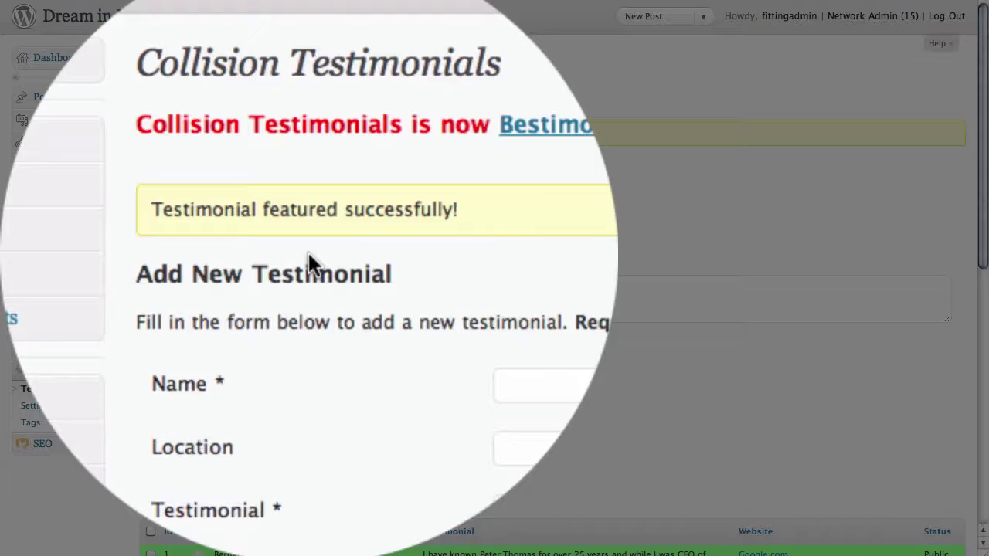
{"action": "scroll", "coordinate": [225, 159], "scroll_direction": "down", "scroll_amount": 10}
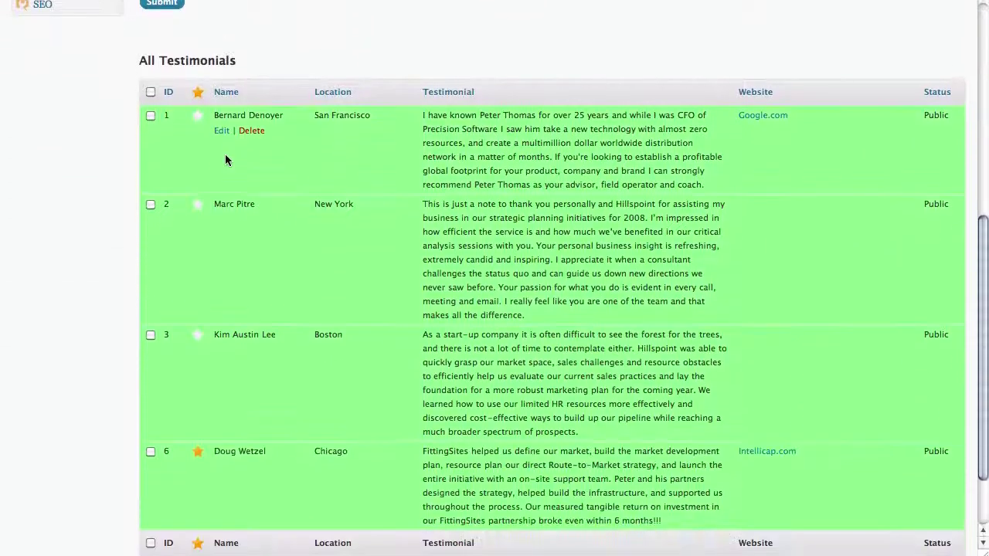
{"action": "scroll", "coordinate": [225, 160], "scroll_direction": "down", "scroll_amount": 1}
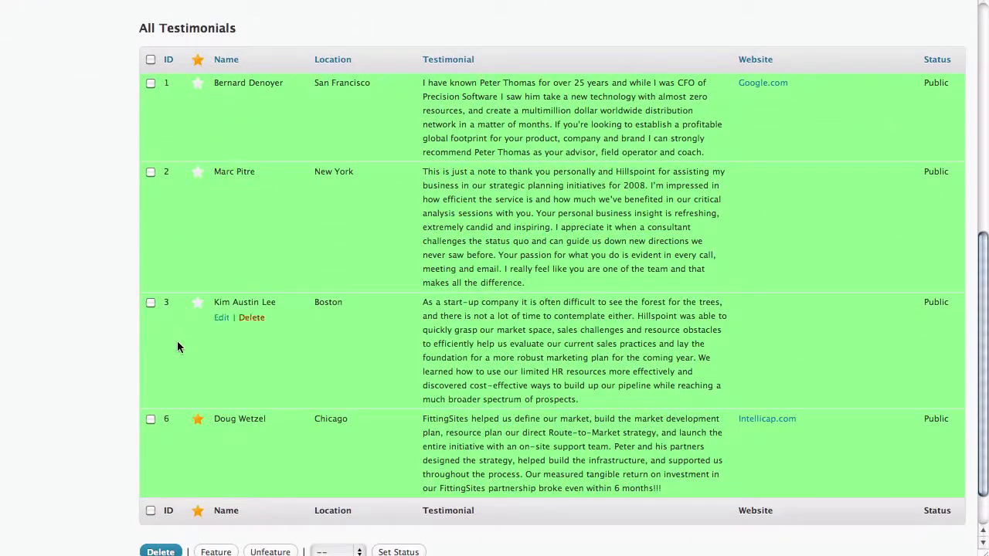